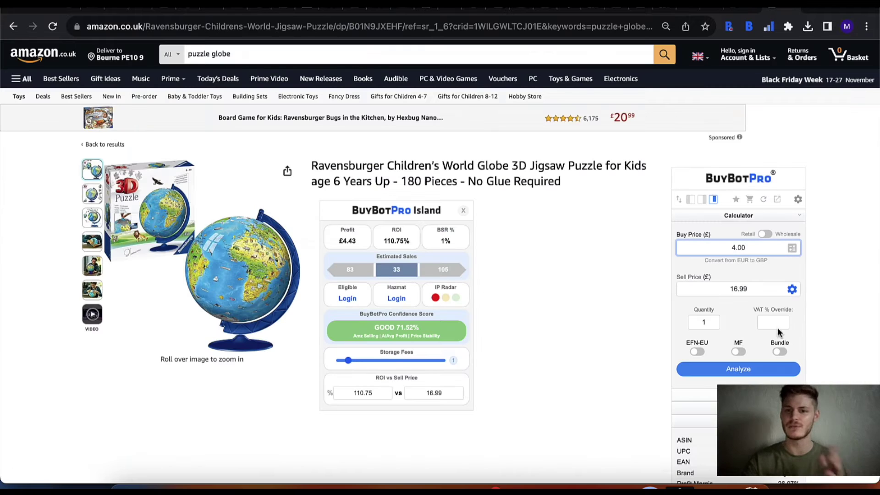
Open BuyBot Wholesale from the dashboard section of the BuyBotPro extension on the Amazon product page.
scroll(781, 337, "down", 20)
scroll(781, 338, "down", 11)
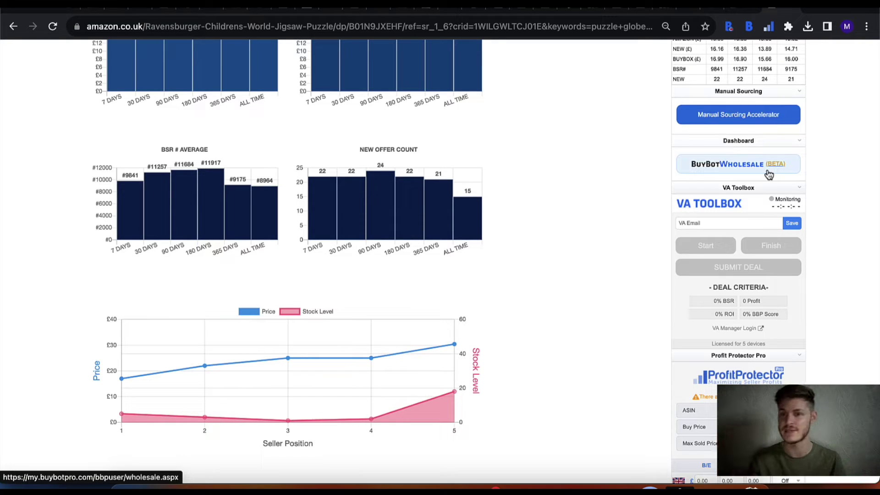
left_click(771, 141)
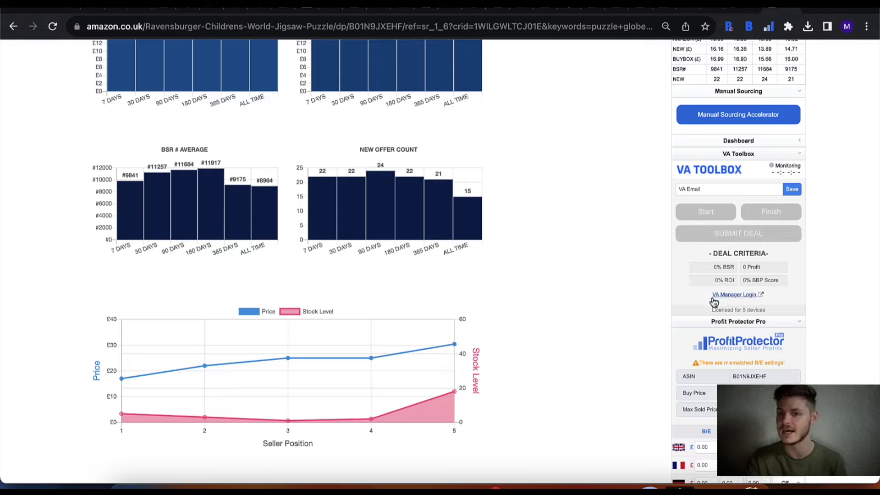
left_click(763, 141)
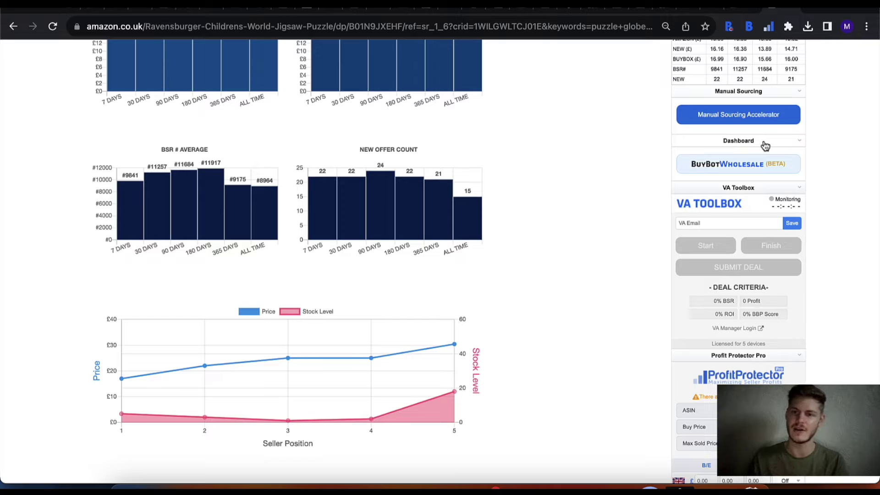
left_click(738, 163)
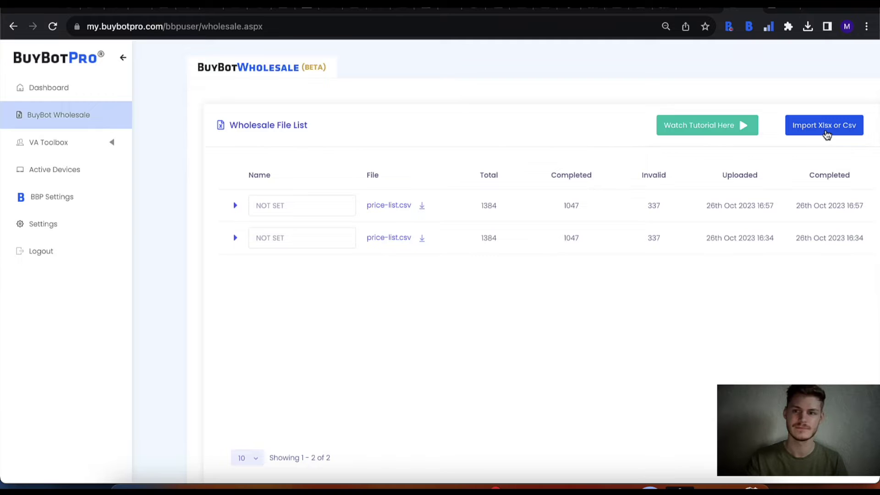
Import the file price-list (Wholesale test).csv from the computer for column mapping.
left_click(828, 134)
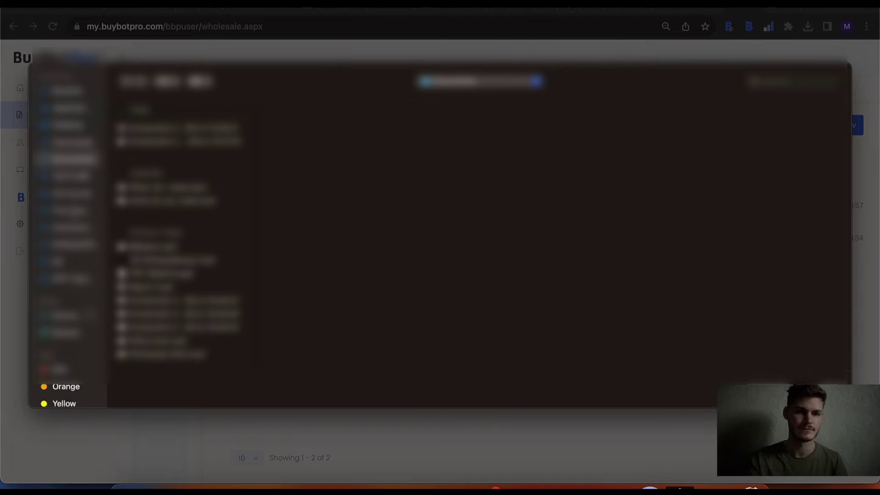
left_click(73, 143)
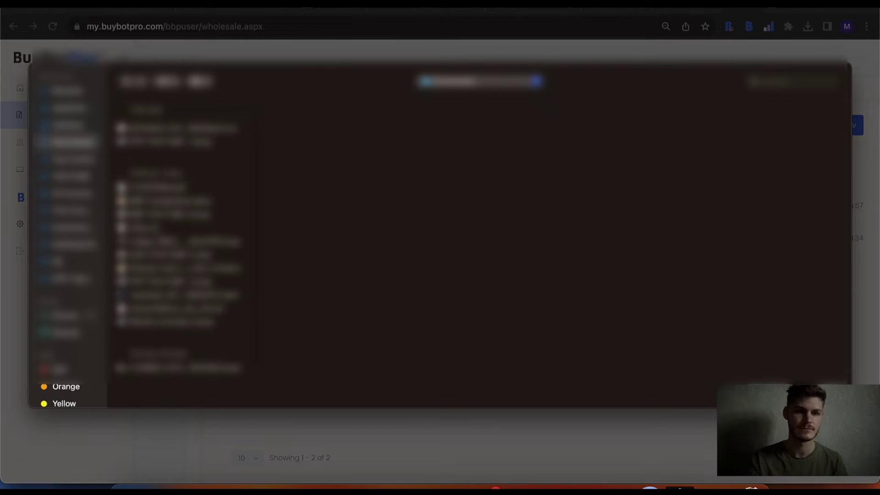
scroll(179, 243, "down", 5)
left_click(173, 265)
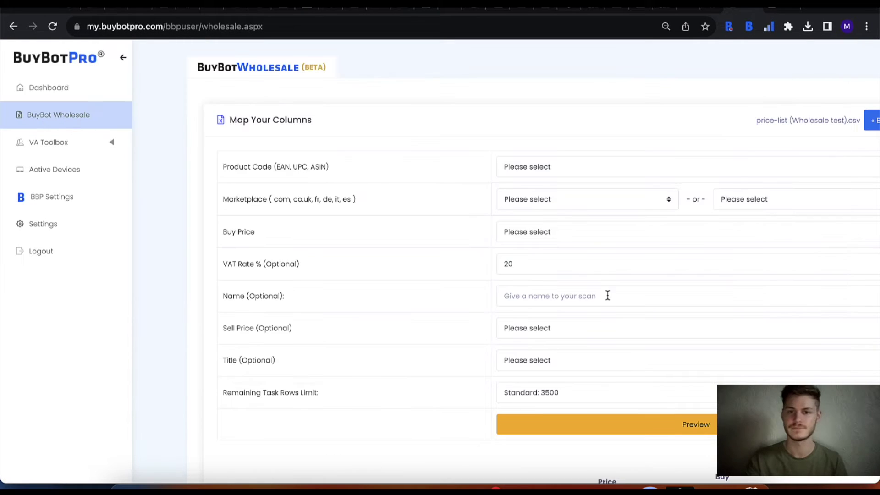
scroll(542, 299, "right", 1)
scroll(541, 299, "right", 1)
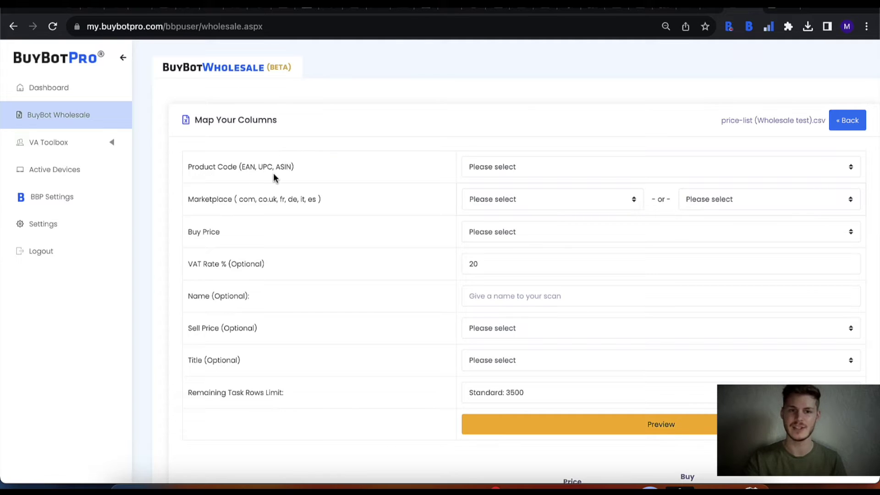
Map the product code to the Barcode column and set the marketplace to the fixed value co.uk.
left_click(504, 170)
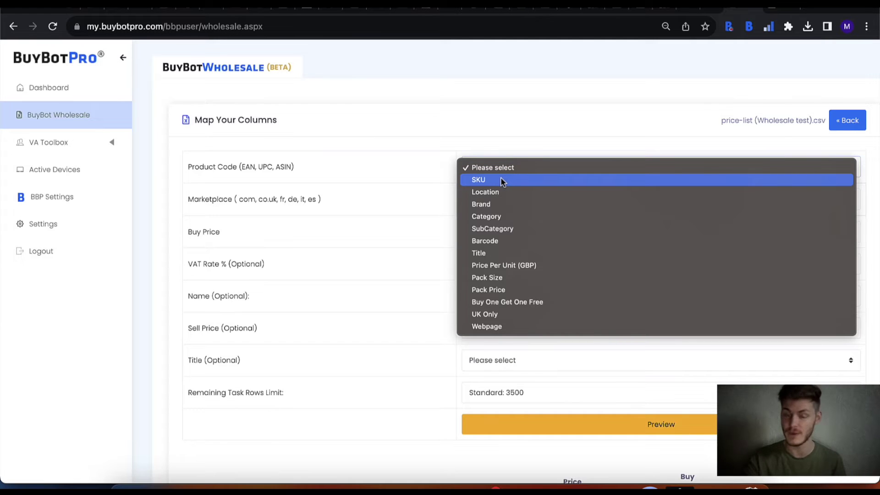
left_click(498, 242)
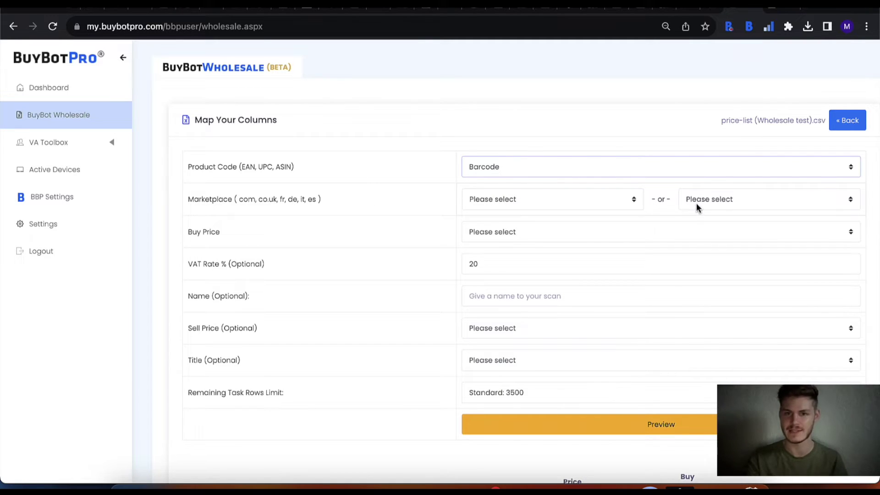
left_click(615, 201)
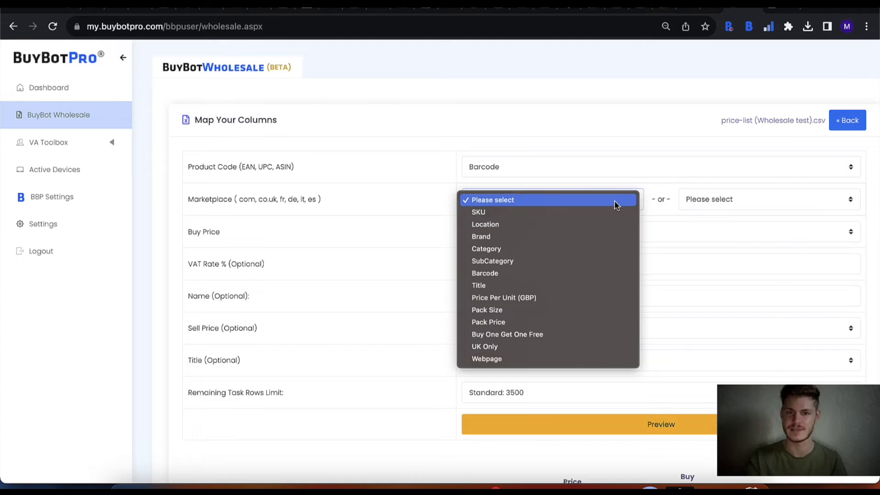
left_click(694, 200)
left_click(697, 201)
left_click(699, 211)
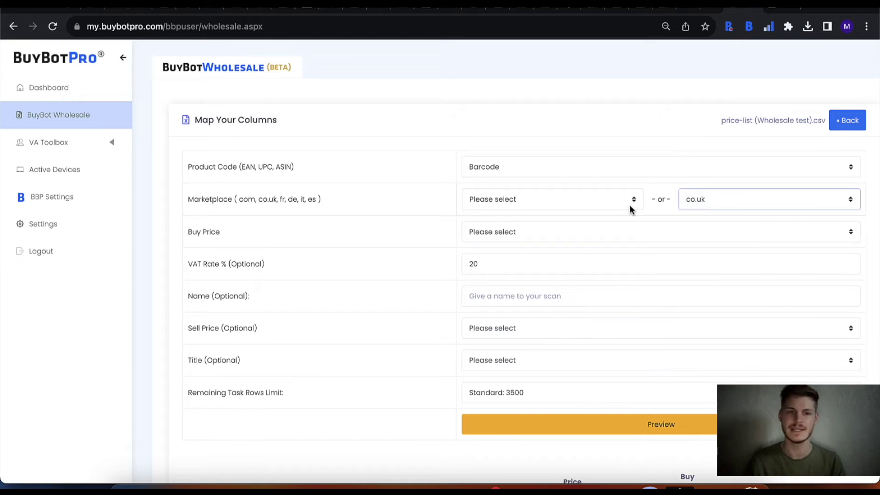
Map the buy price to Price Per Unit (GBP) and the optional title to the Title column, leaving name and sell price unset.
left_click(503, 238)
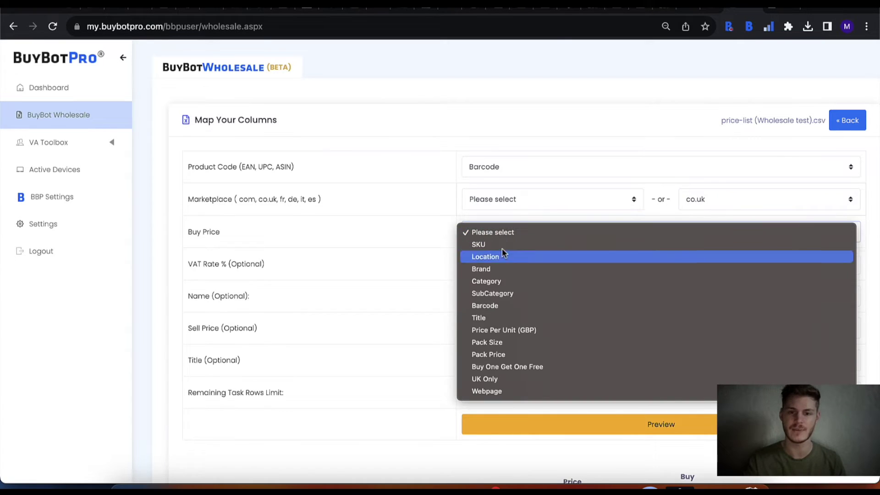
left_click(497, 331)
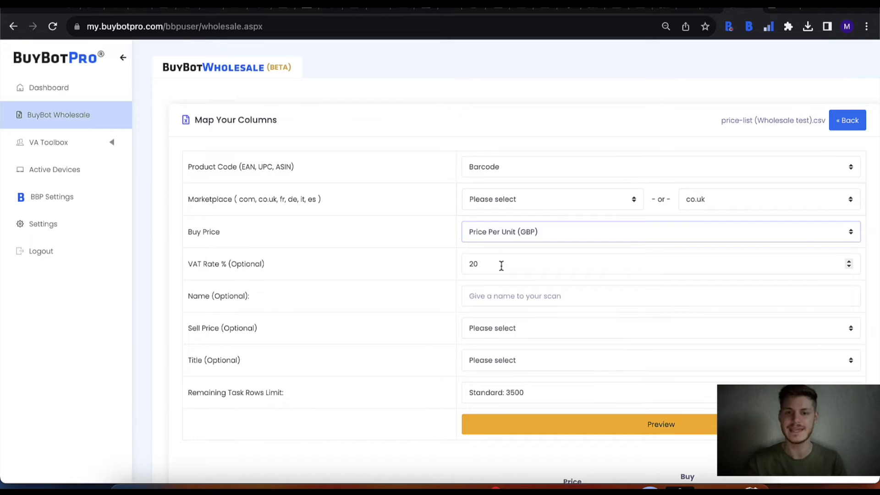
left_click(506, 296)
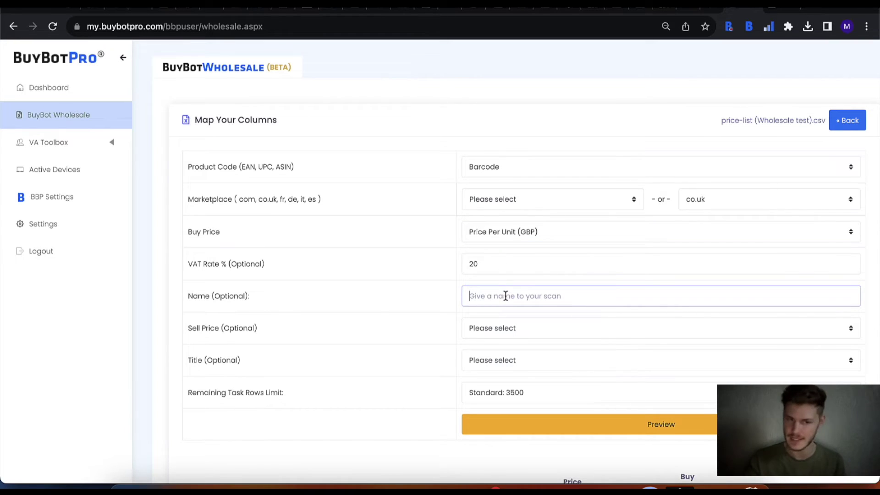
left_click(493, 328)
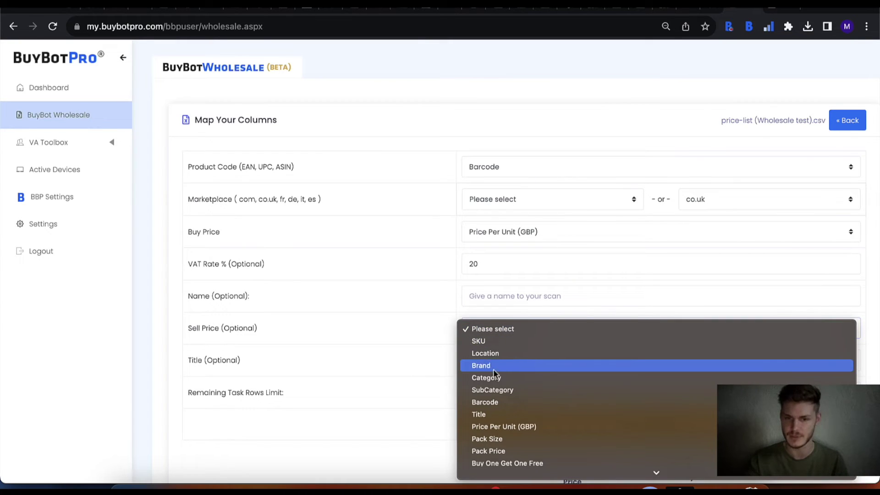
scroll(494, 371, "down", 2)
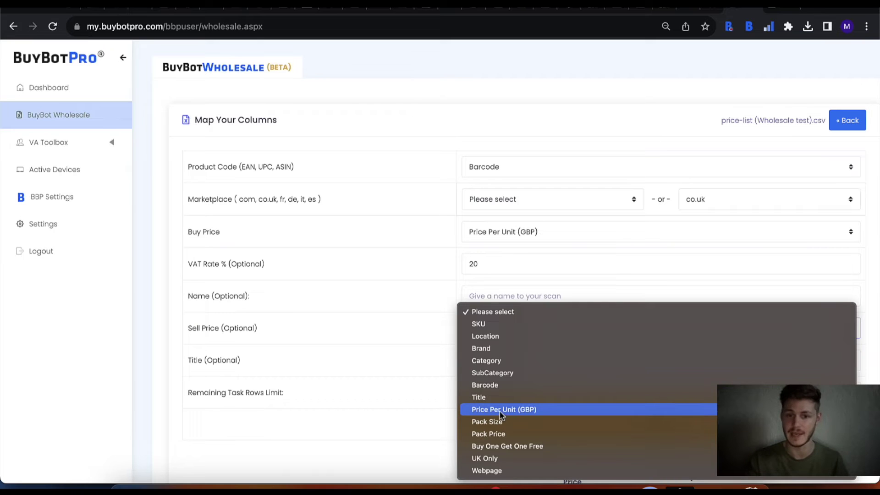
left_click(427, 320)
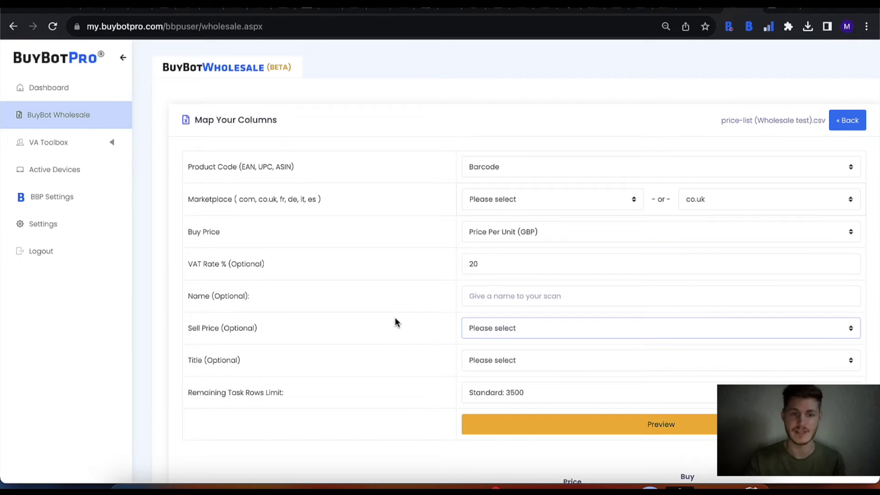
left_click(493, 365)
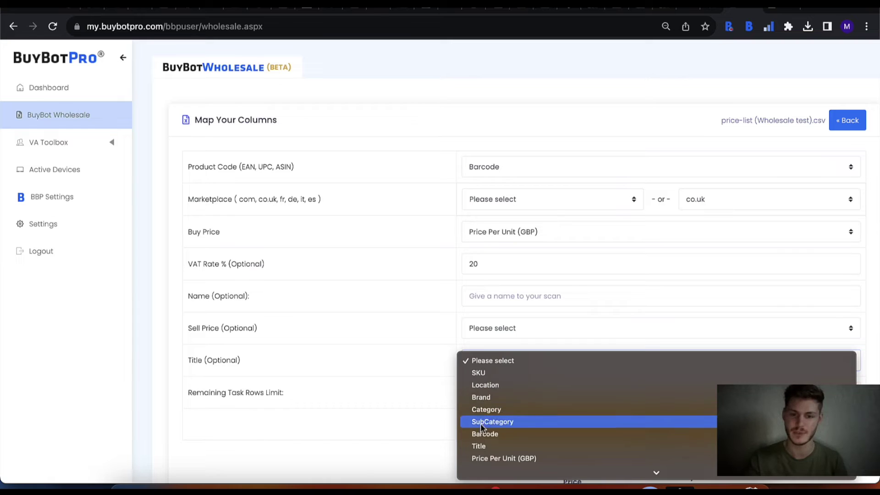
left_click(481, 446)
scroll(405, 344, "down", 1)
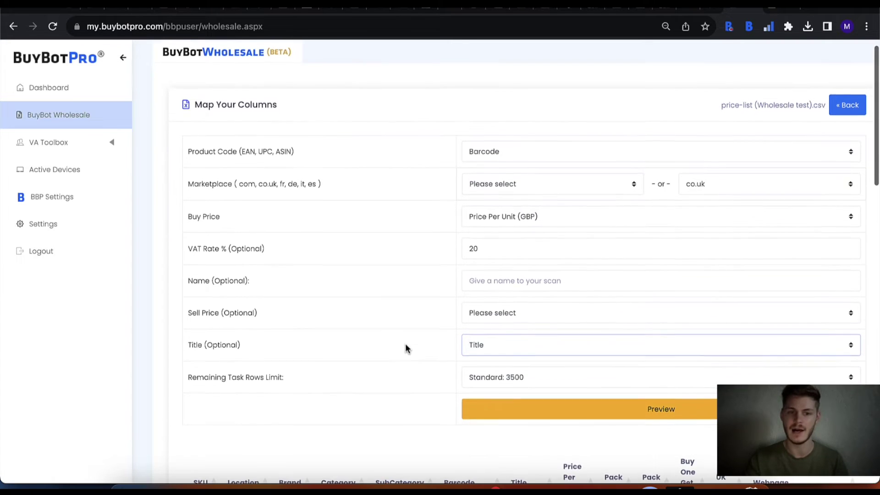
Keep the task rows limit at Standard: 3500 and generate a preview of the mapped price list.
left_click(558, 379)
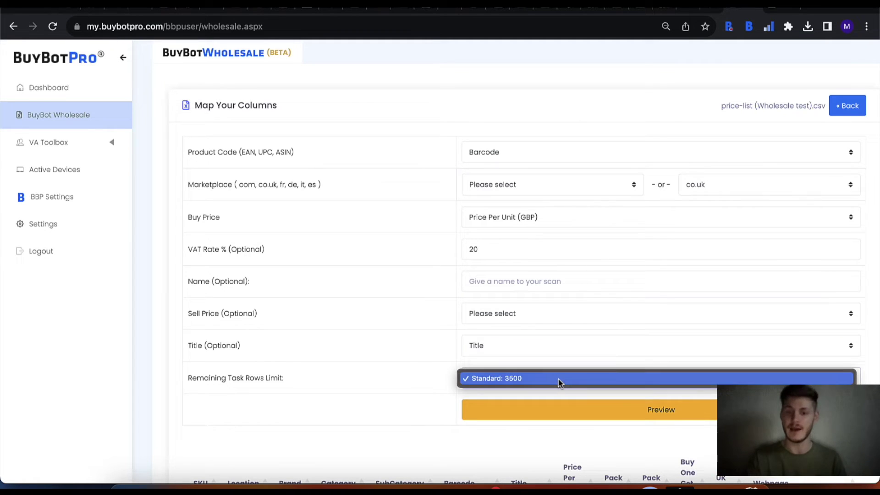
left_click(558, 379)
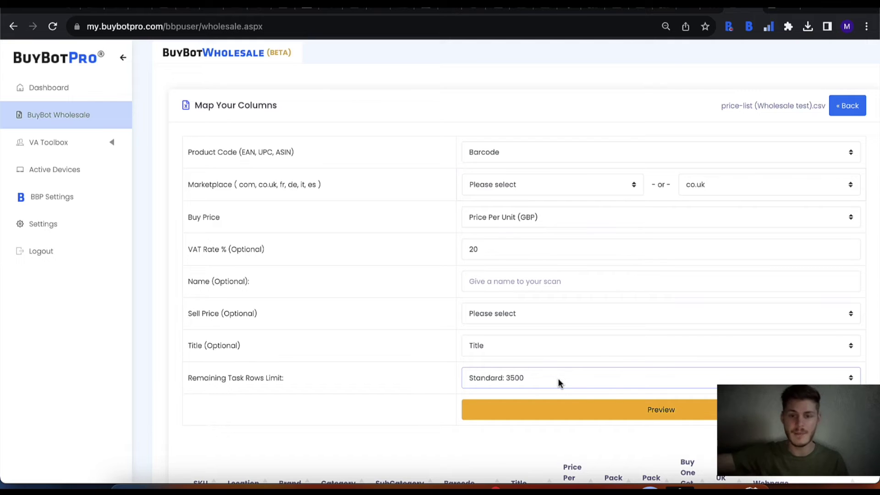
scroll(558, 379, "down", 6)
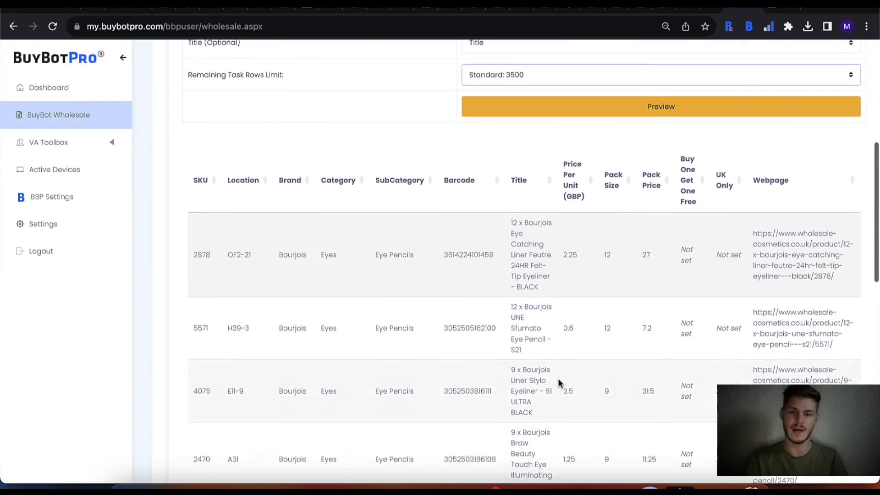
scroll(641, 301, "up", 6)
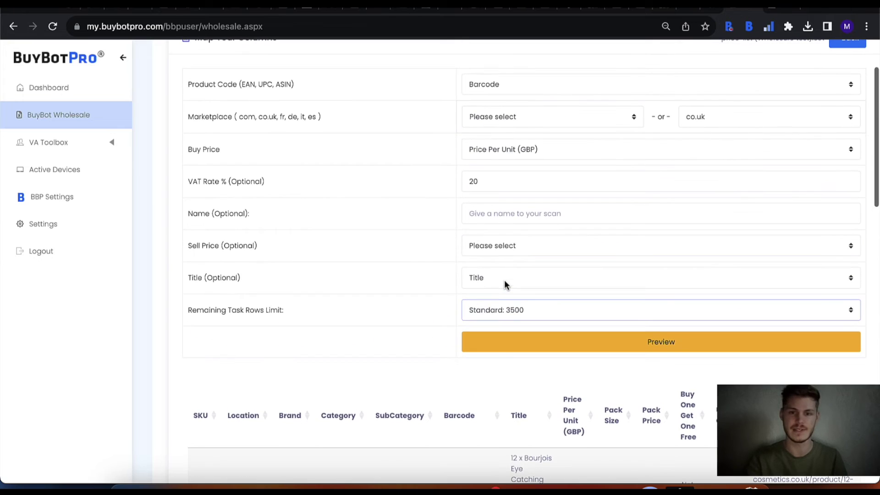
left_click(613, 343)
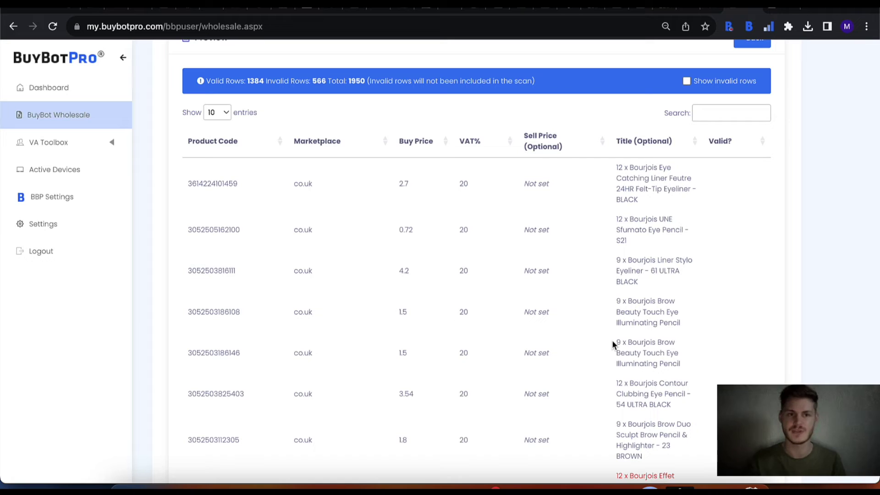
Filter the preview to invalid rows and examine the rejected products on pages 1 to 4.
left_click(687, 81)
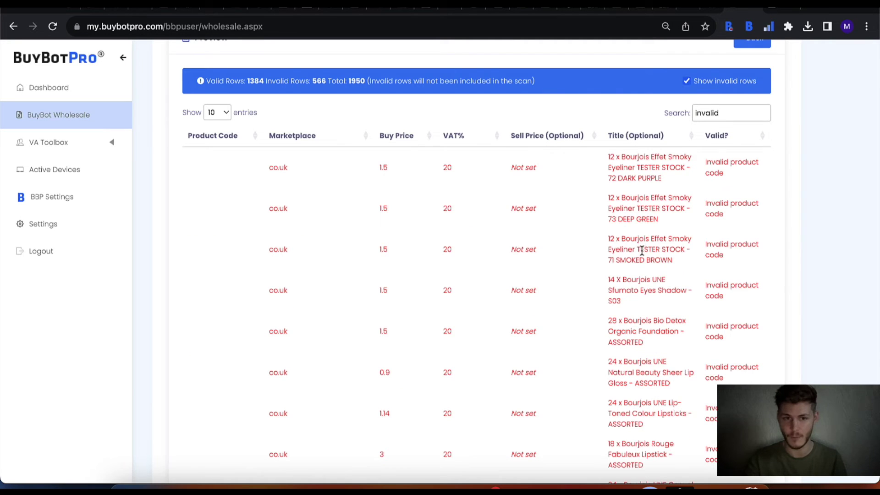
scroll(641, 250, "down", 5)
scroll(641, 250, "up", 2)
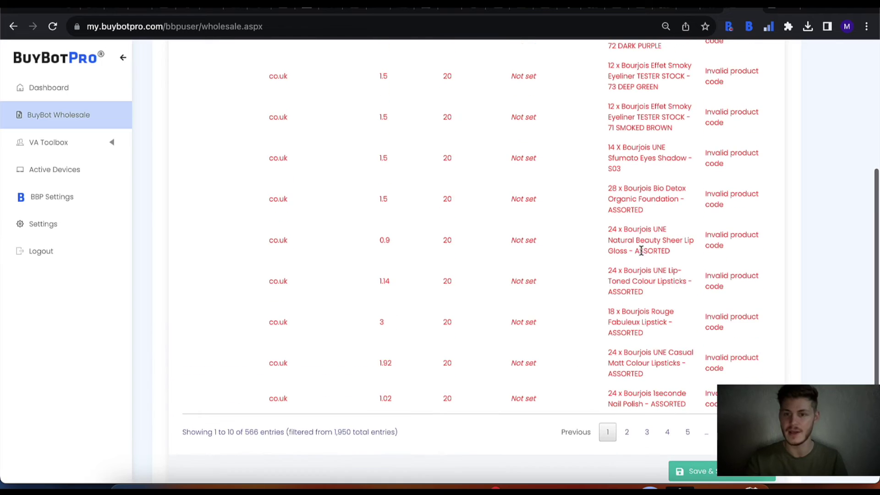
scroll(661, 415, "up", 4)
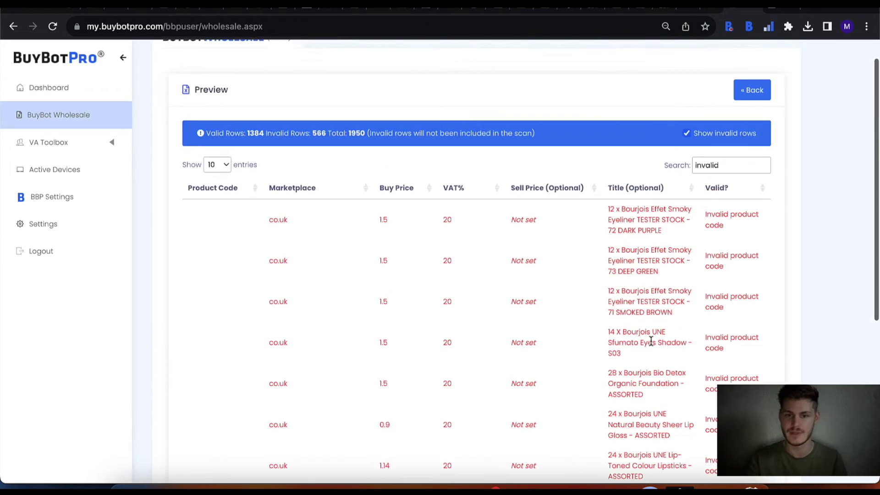
scroll(651, 341, "down", 4)
left_click(627, 453)
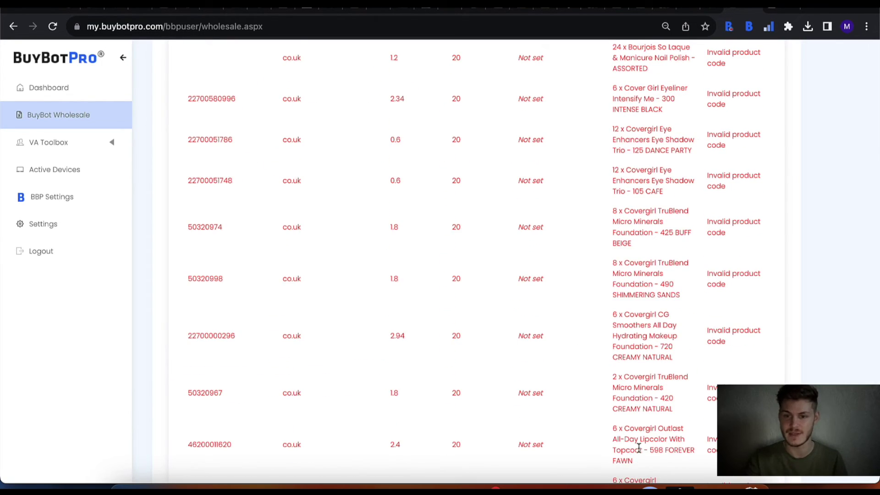
scroll(629, 458, "down", 2)
left_click(646, 474)
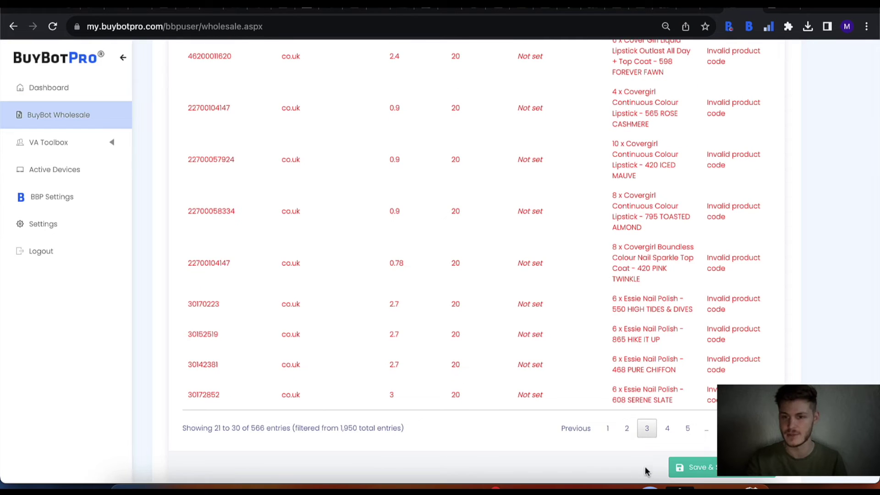
scroll(623, 271, "up", 4)
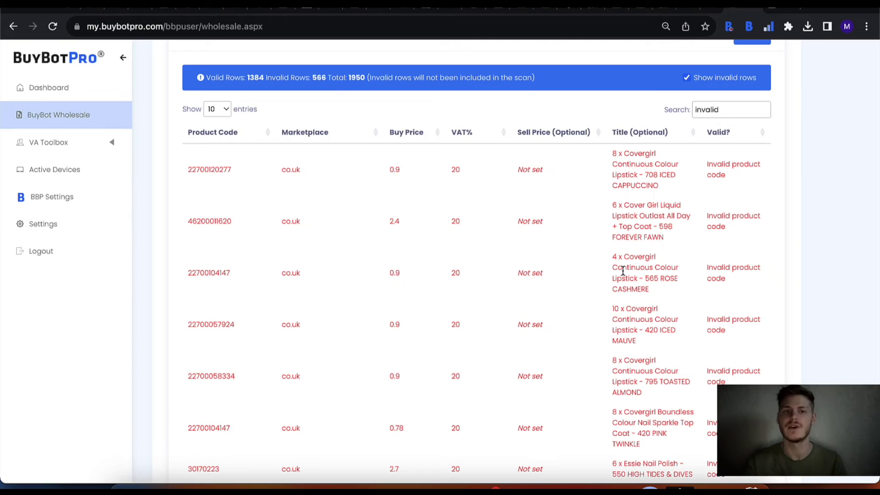
scroll(623, 271, "down", 5)
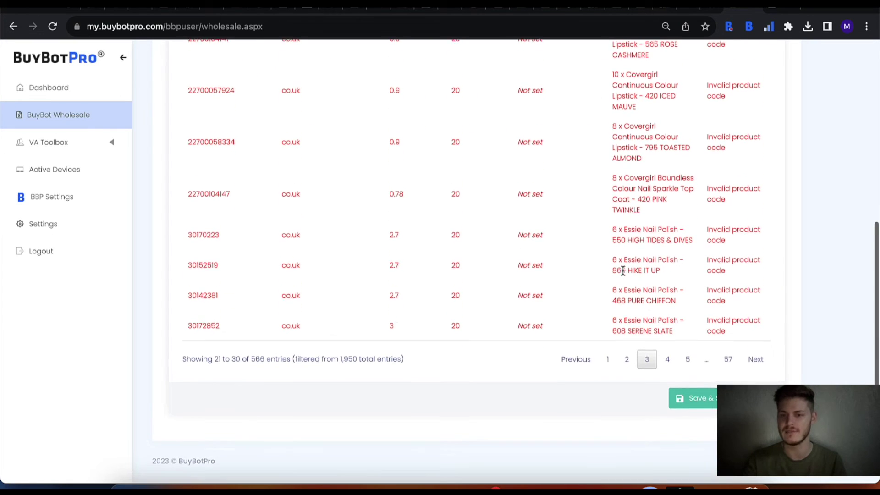
left_click(667, 362)
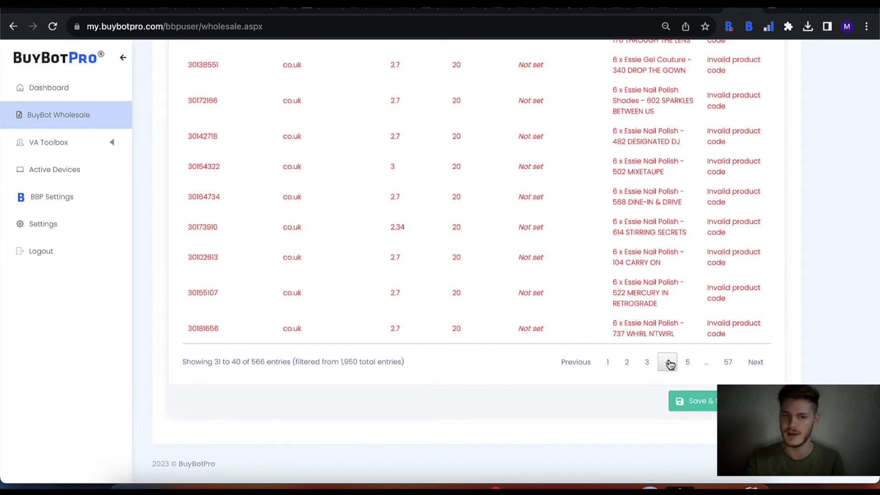
Save the previewed price list and submit it for scanning.
left_click(711, 404)
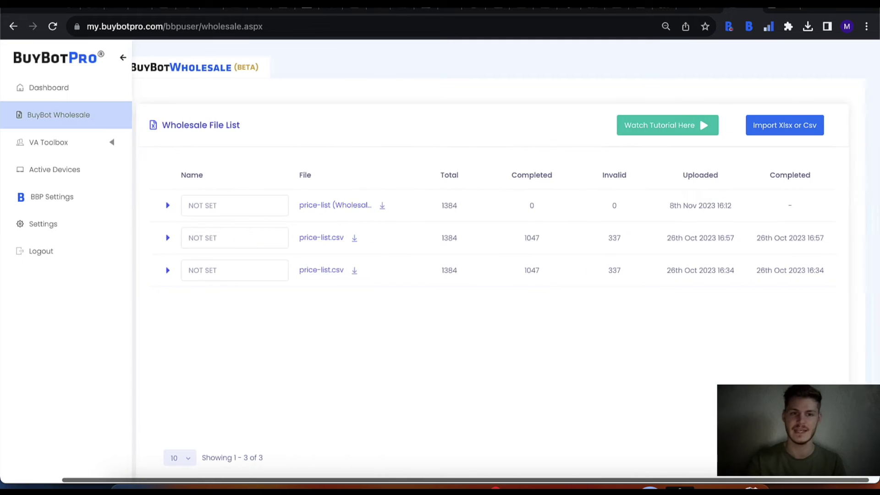
left_click(260, 241)
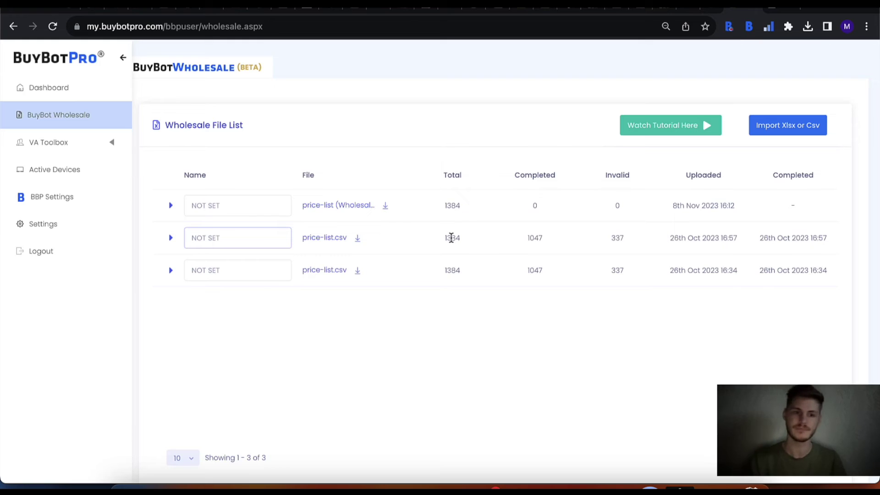
Open the completed price-list.csv scan uploaded 26th Oct 2023 16:57 and examine the Rimmel Lasting Finish 25Hr product's price and profitability figures.
left_click(173, 243)
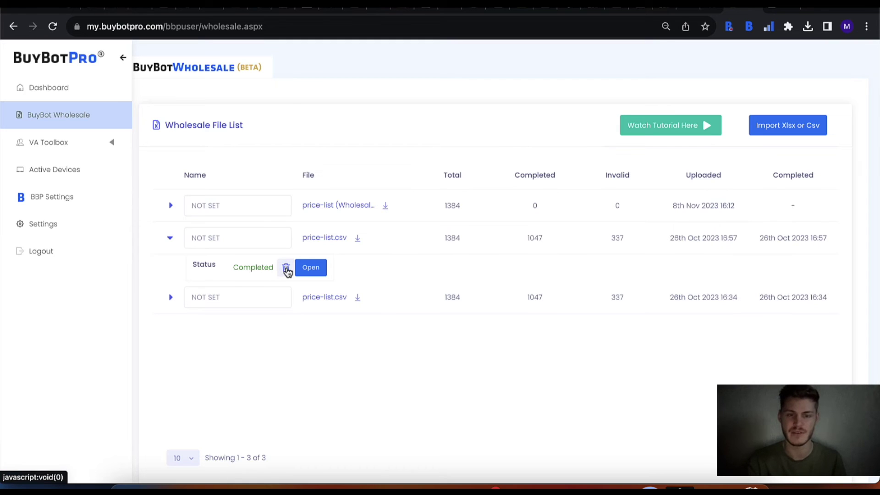
left_click(317, 275)
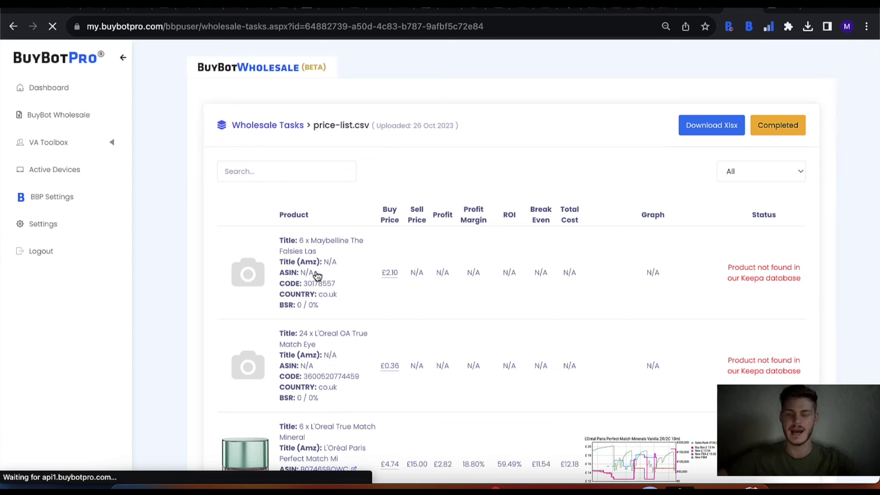
scroll(389, 349, "down", 20)
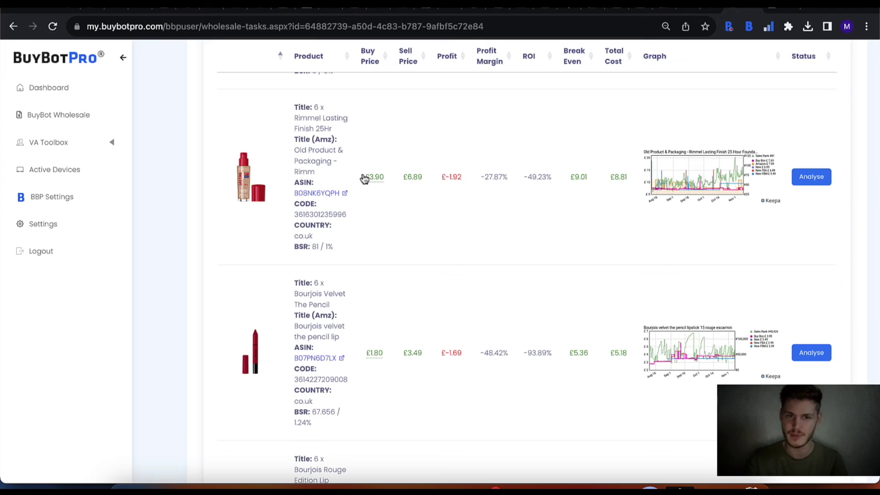
mouse_move(373, 179)
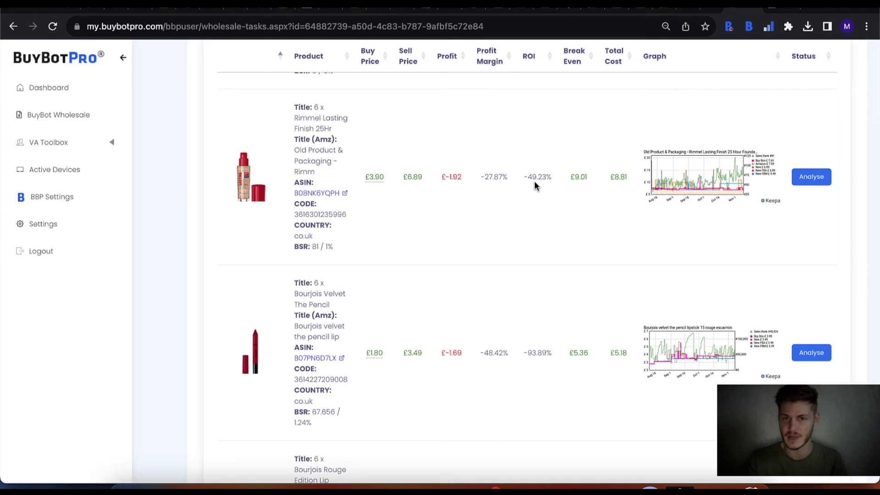
View the detailed BuyBotPro analysis of the Rimmel Lasting Finish 25Hr product and close it again.
scroll(534, 181, "up", 1)
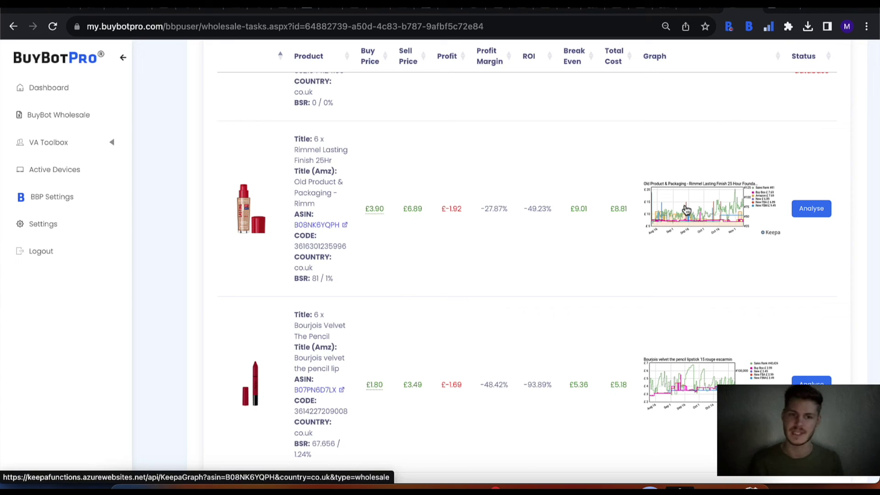
left_click(803, 209)
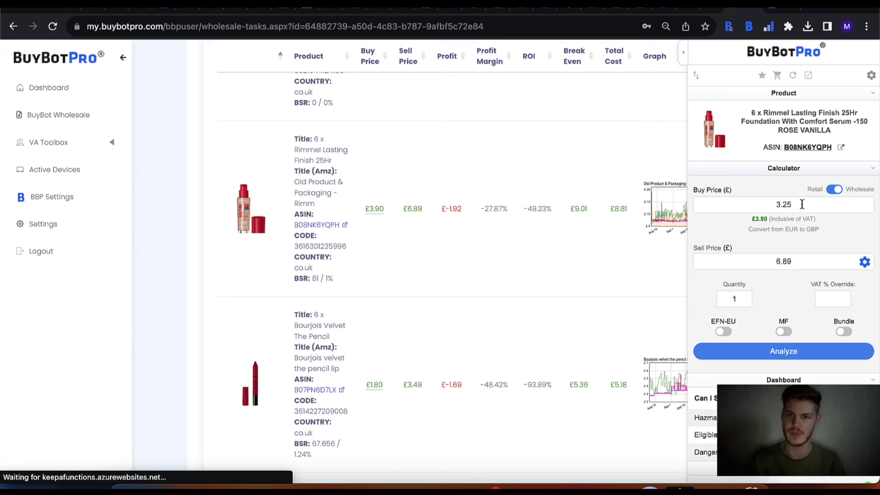
left_click(683, 52)
Sort the scanned products by ROI from highest to lowest.
scroll(619, 166, "down", 5)
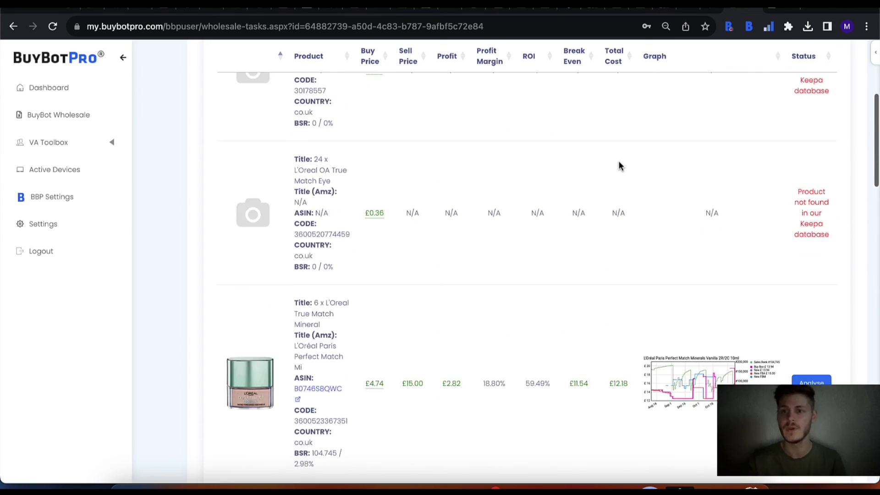
scroll(618, 166, "up", 6)
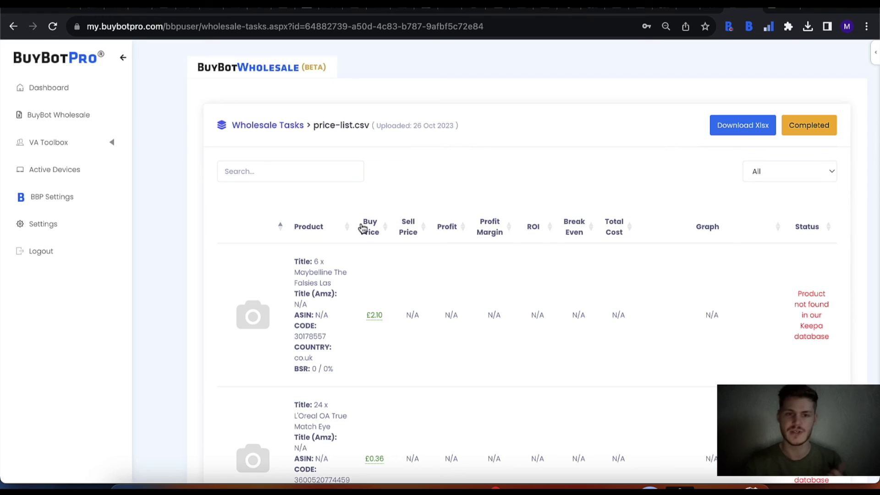
left_click(535, 229)
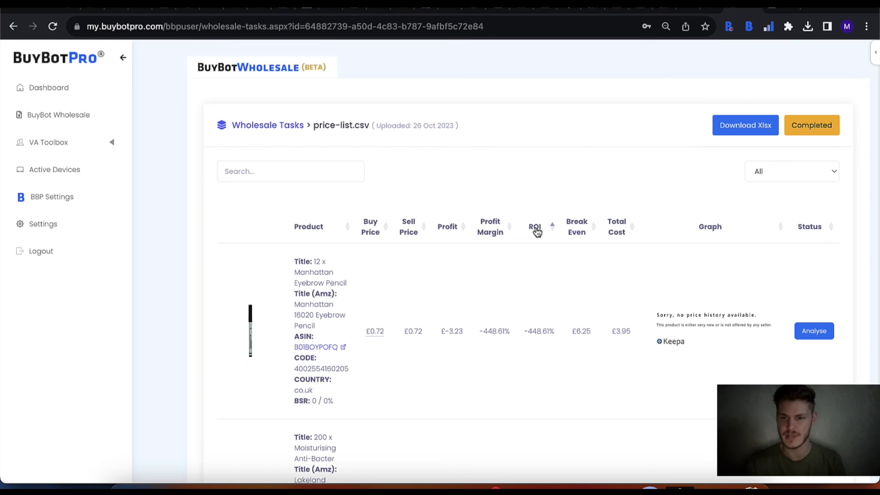
left_click(536, 229)
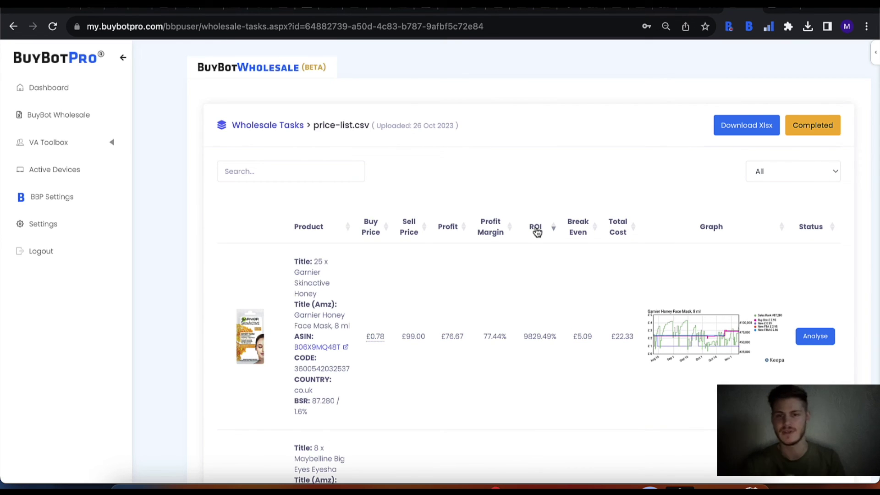
Review the products with the highest ROI and check the status filter choices, keeping the filter at All.
scroll(545, 338, "down", 3)
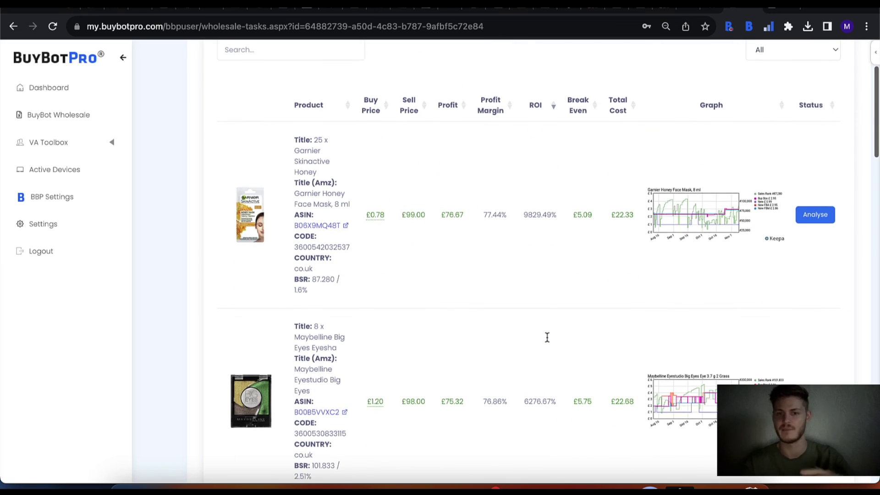
scroll(546, 337, "down", 4)
scroll(546, 337, "up", 8)
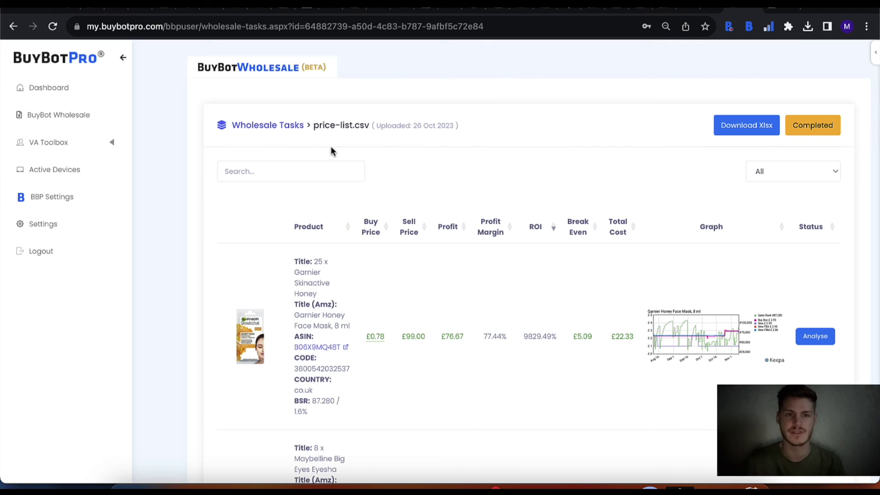
left_click(769, 172)
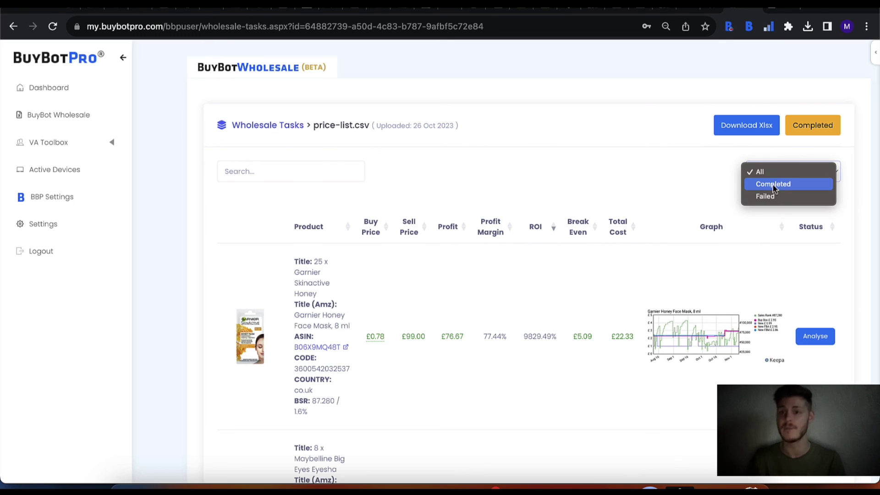
left_click(709, 166)
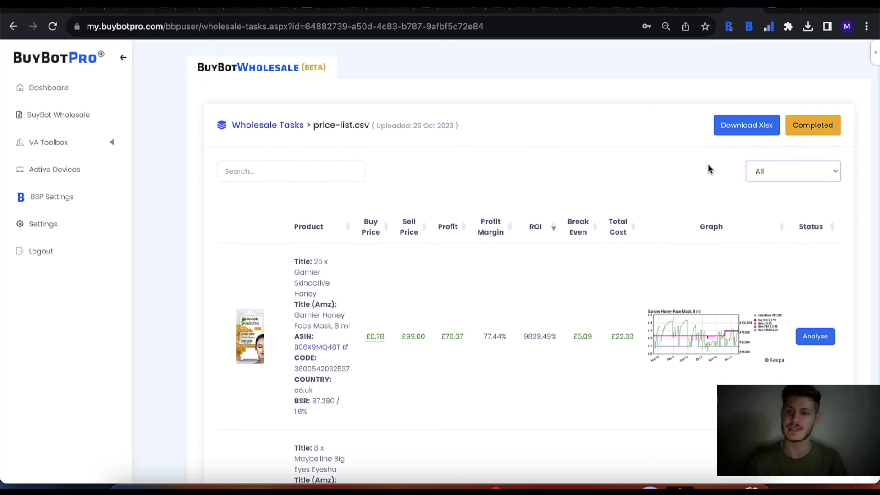